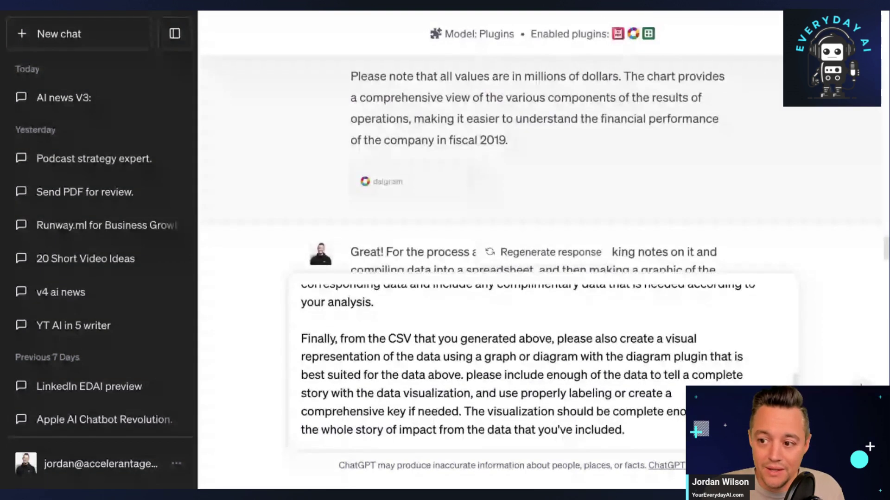
# Step: Scroll through the drafted Nike fiscal 2019 analysis prompt to review it before sending
pyautogui.scroll(-2, 71, 338)
pyautogui.scroll(2, 73, 337)
pyautogui.scroll(-4, 74, 337)
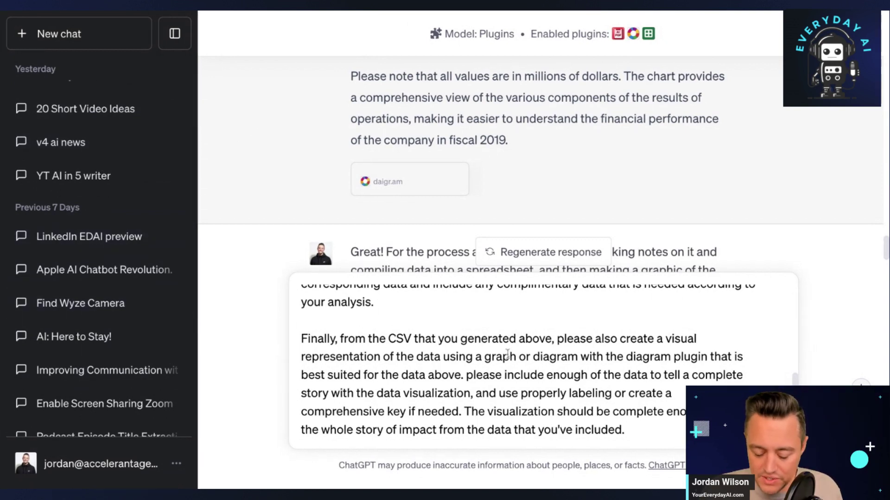
# Step: Send the Nike financial-analyst prompt and let the plugins reply start generating
pyautogui.press('Return')
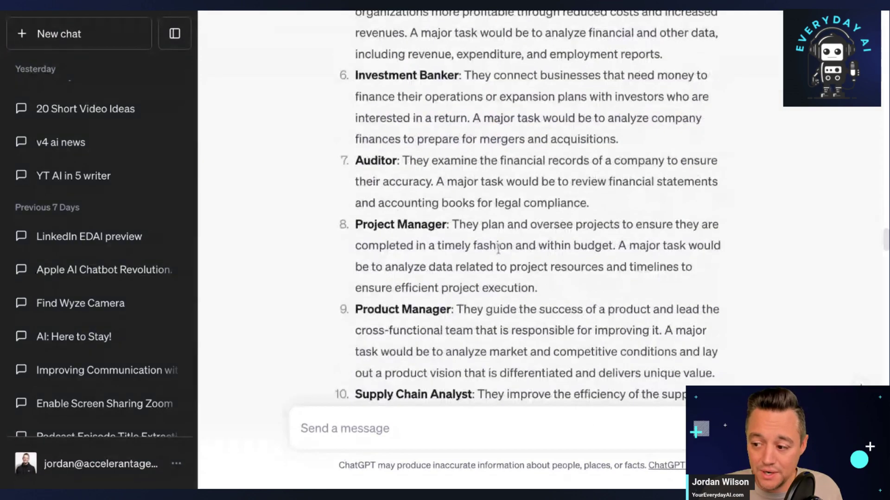
pyautogui.scroll(5, 495, 268)
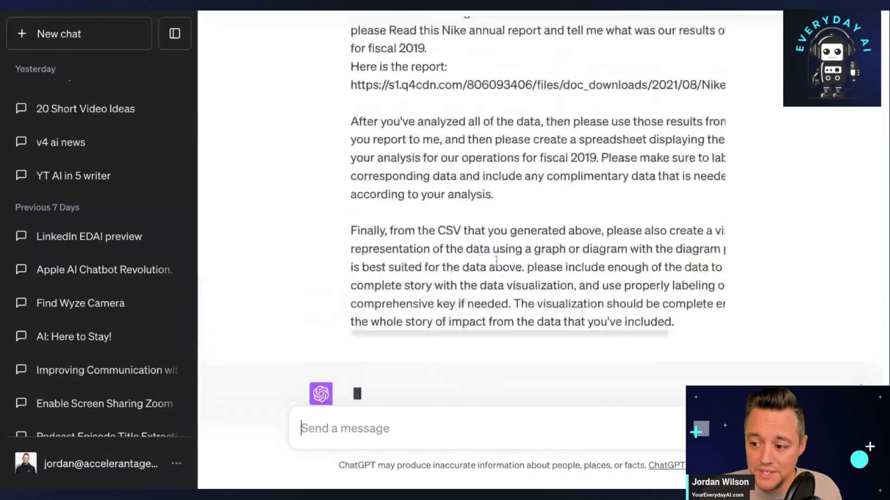
pyautogui.scroll(-2, 496, 264)
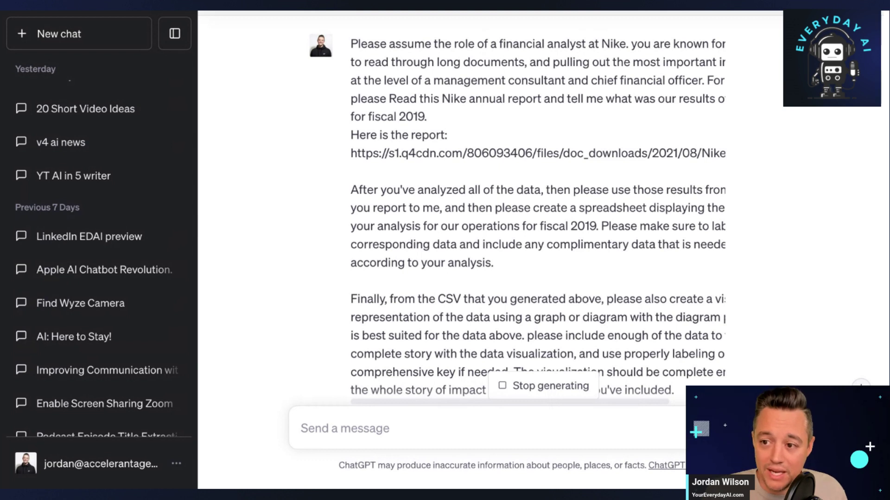
pyautogui.click(324, 429)
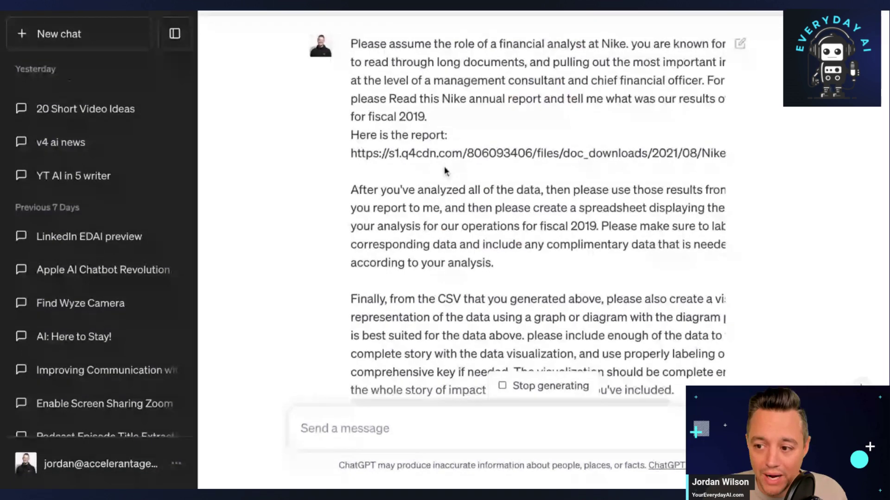
pyautogui.scroll(1, 452, 183)
# Step: Highlight the prompt's closing 'Finally, from the CSV…' paragraph requesting a diagram-plugin chart
pyautogui.scroll(-2, 451, 181)
pyautogui.scroll(1, 451, 181)
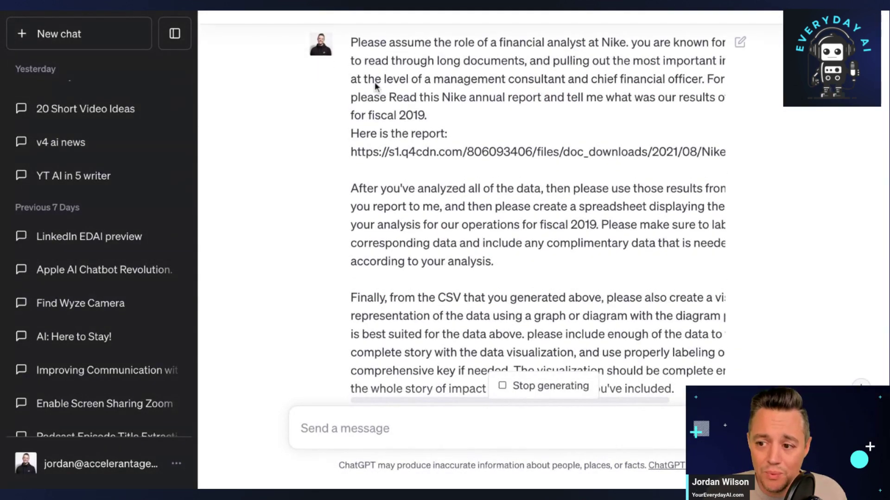
pyautogui.moveTo(351, 44); pyautogui.dragTo(575, 156)
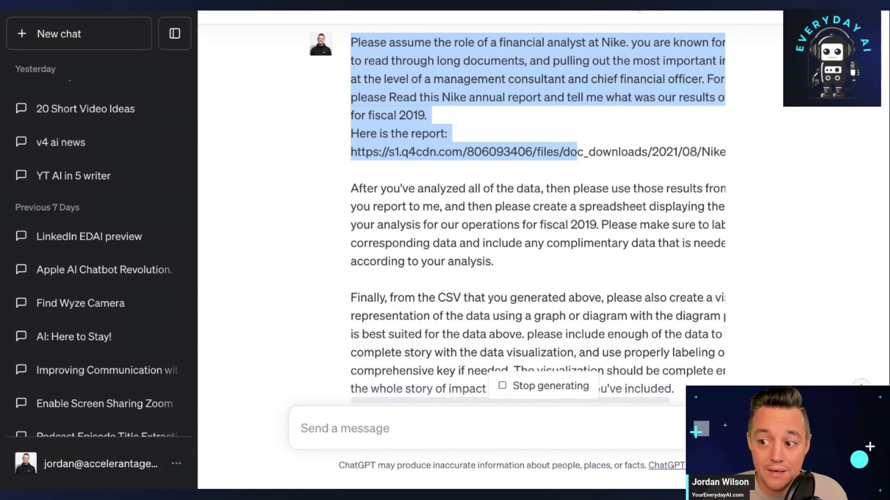
pyautogui.click(533, 155)
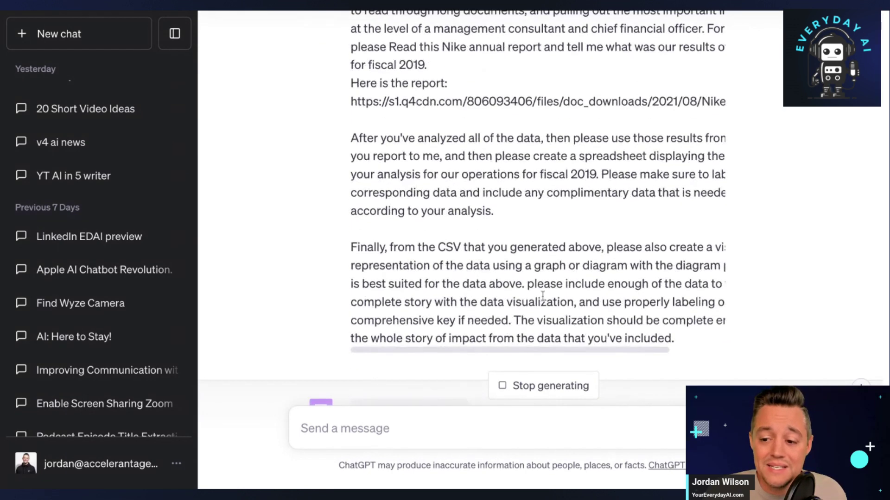
pyautogui.moveTo(349, 248); pyautogui.dragTo(660, 320)
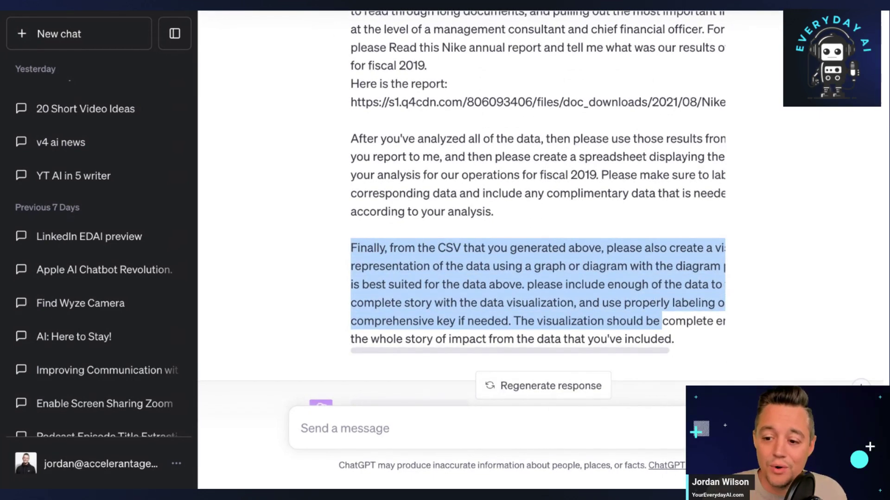
# Step: Scroll to the reply's Ai PDF, Make A Sheet and daigr.am results, from $39,117 million revenue onward
pyautogui.hscroll(3, 537, 278)
pyautogui.hscroll(-3, 538, 278)
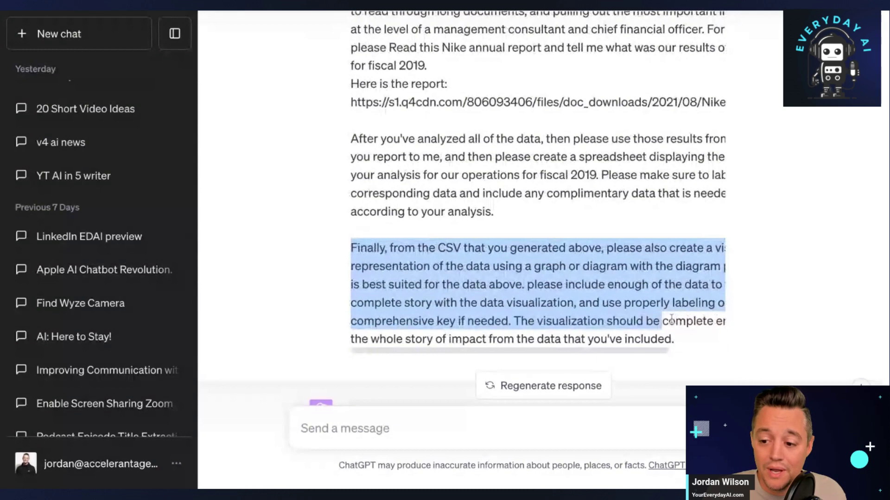
pyautogui.scroll(-2, 673, 253)
pyautogui.scroll(-5, 765, 244)
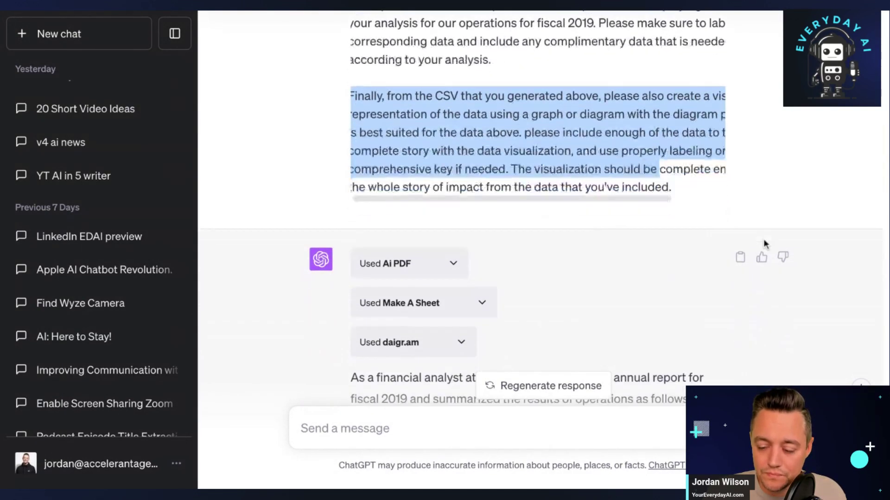
pyautogui.scroll(-1, 766, 244)
pyautogui.scroll(1, 763, 242)
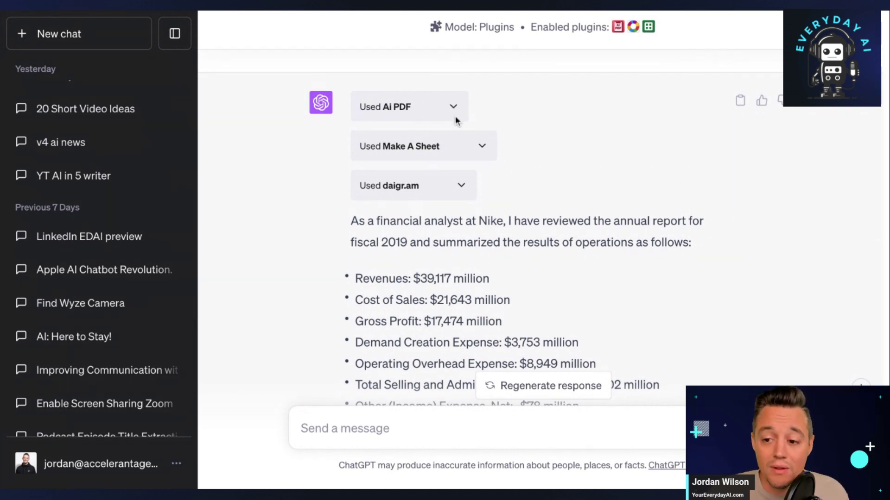
pyautogui.scroll(6, 452, 147)
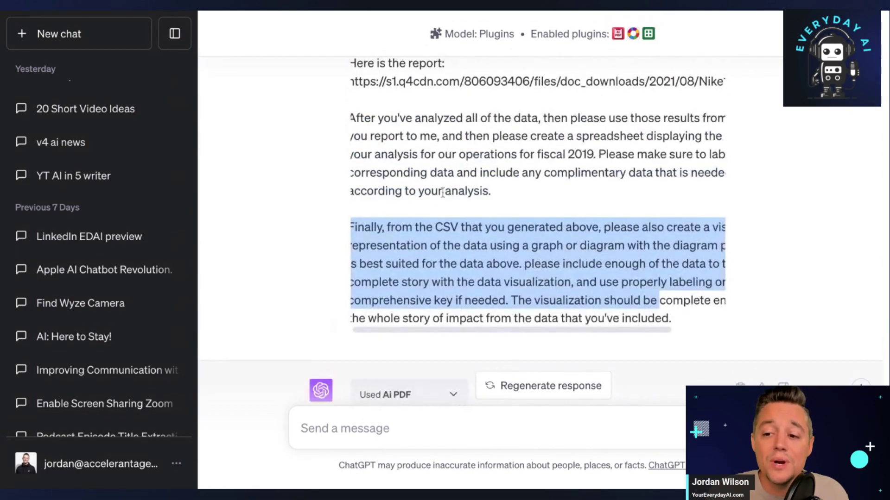
pyautogui.scroll(4, 443, 192)
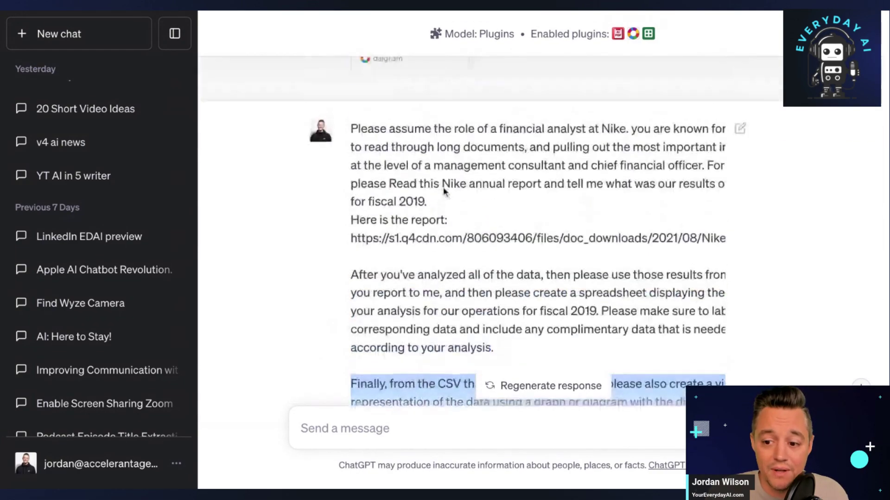
pyautogui.scroll(-12, 443, 192)
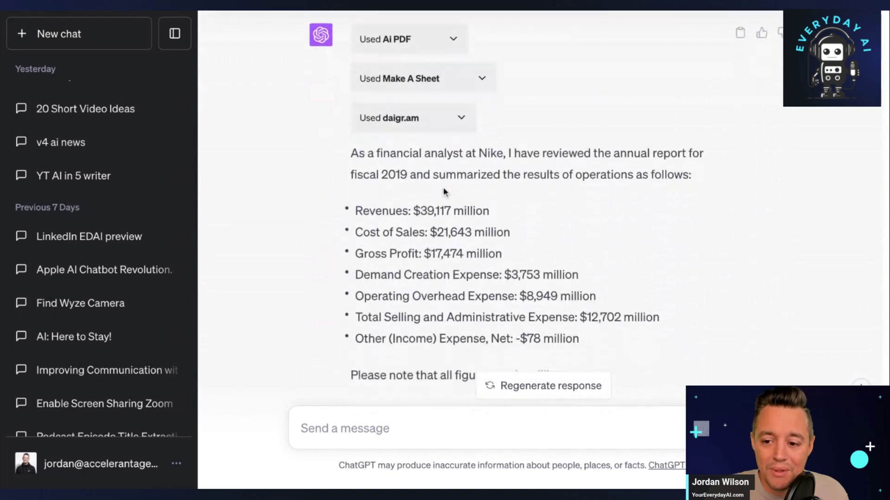
pyautogui.scroll(-2, 443, 192)
pyautogui.scroll(-1, 443, 193)
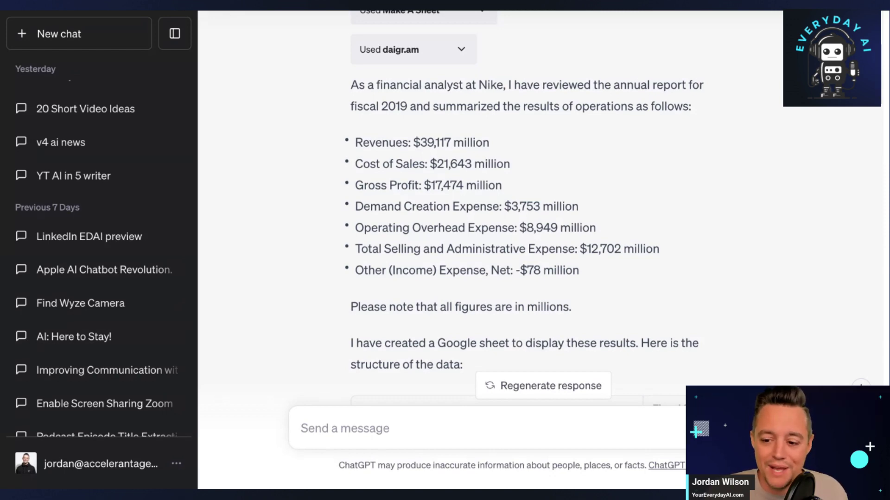
# Step: Scroll down to the Fiscal 2019 results table and its Download CSV link
pyautogui.scroll(-5, 462, 203)
pyautogui.scroll(-5, 463, 203)
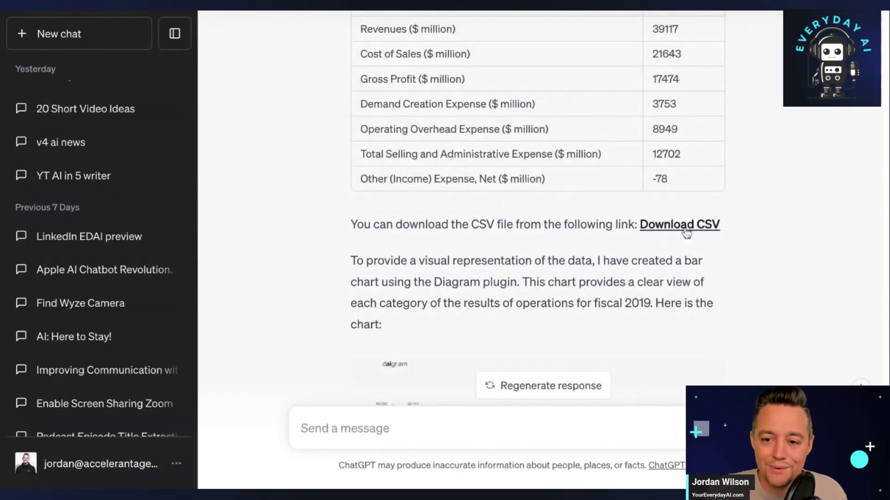
pyautogui.scroll(3, 430, 201)
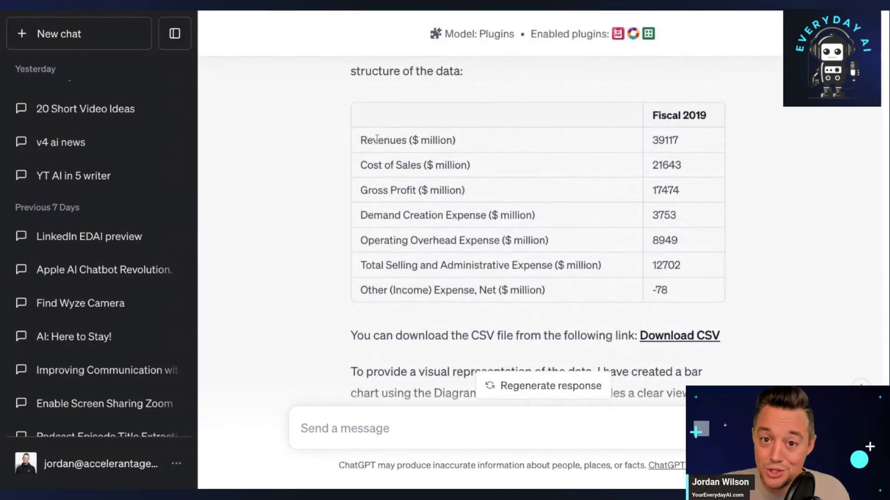
pyautogui.scroll(-1, 376, 138)
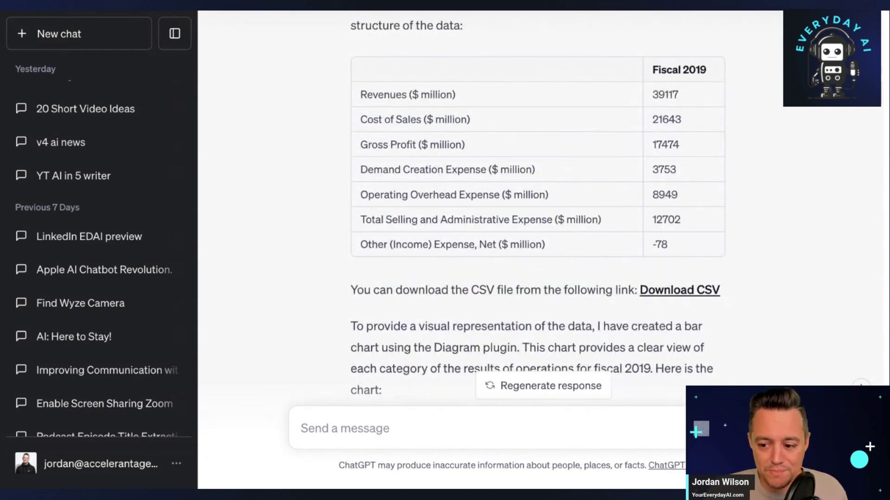
pyautogui.scroll(-6, 667, 285)
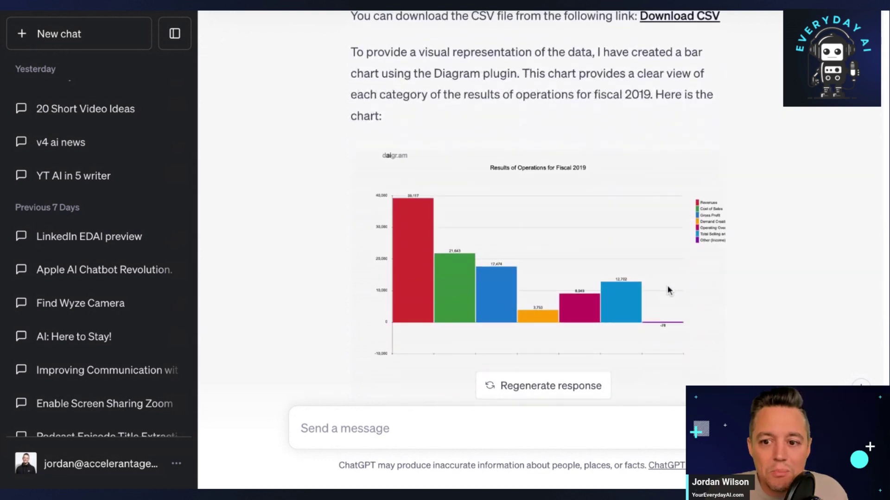
# Step: Scroll to the rendered fiscal 2019 bar chart, its direct link and the millions note
pyautogui.scroll(-5, 301, 139)
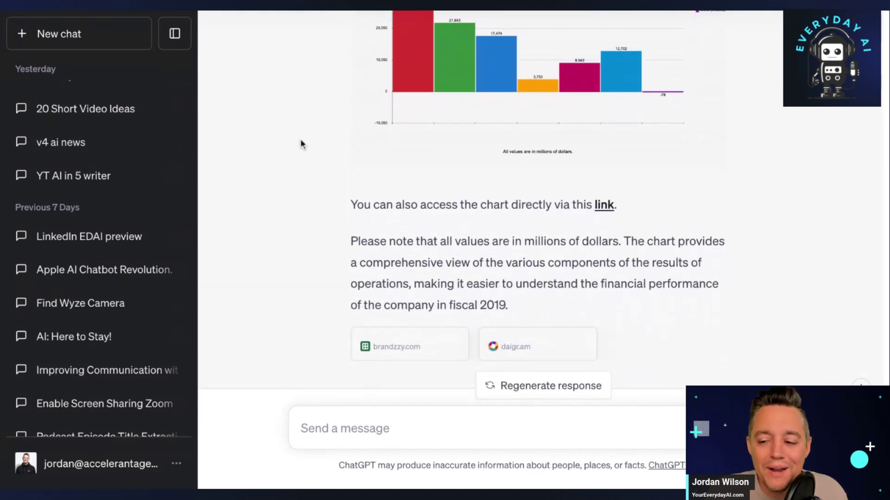
pyautogui.scroll(-1, 300, 139)
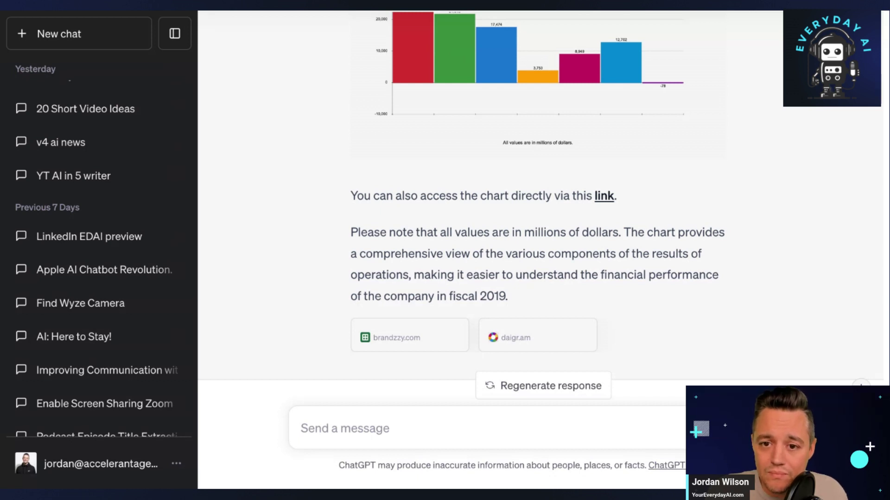
pyautogui.hotkey('ctrl', 'Tab')
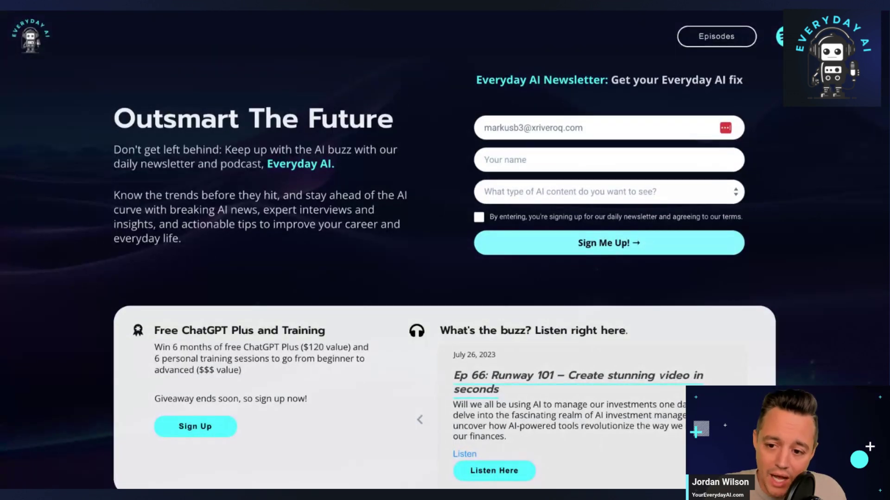